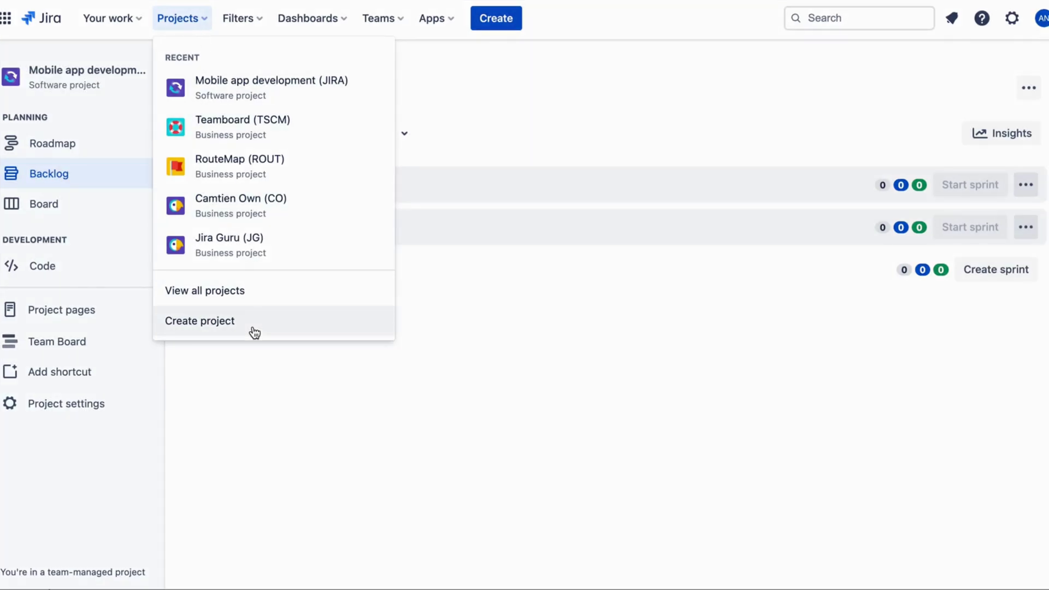
Start a new project from the Kanban template as a team-managed project
click(253, 331)
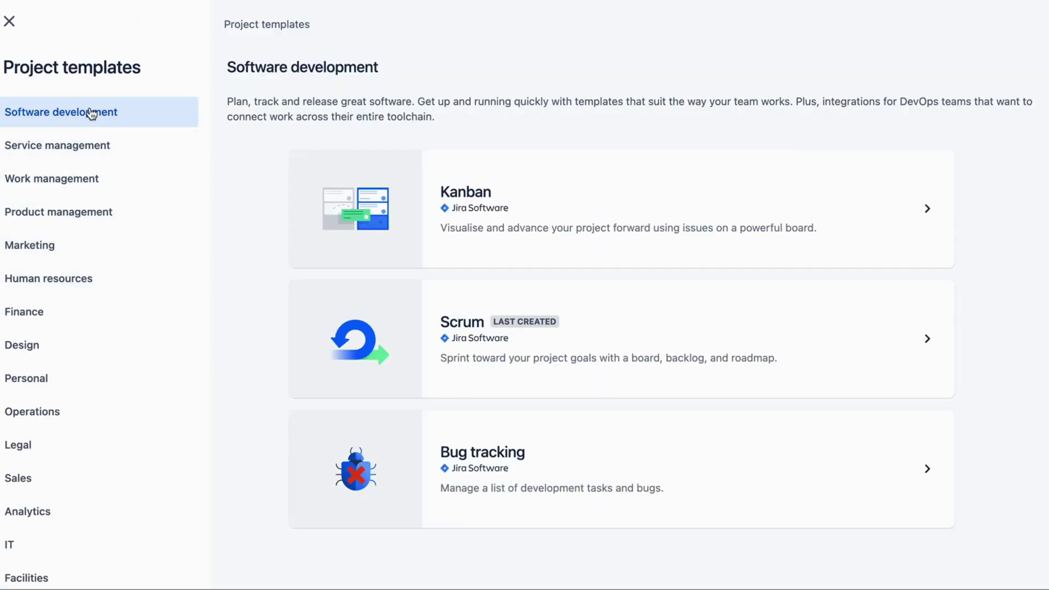
click(529, 217)
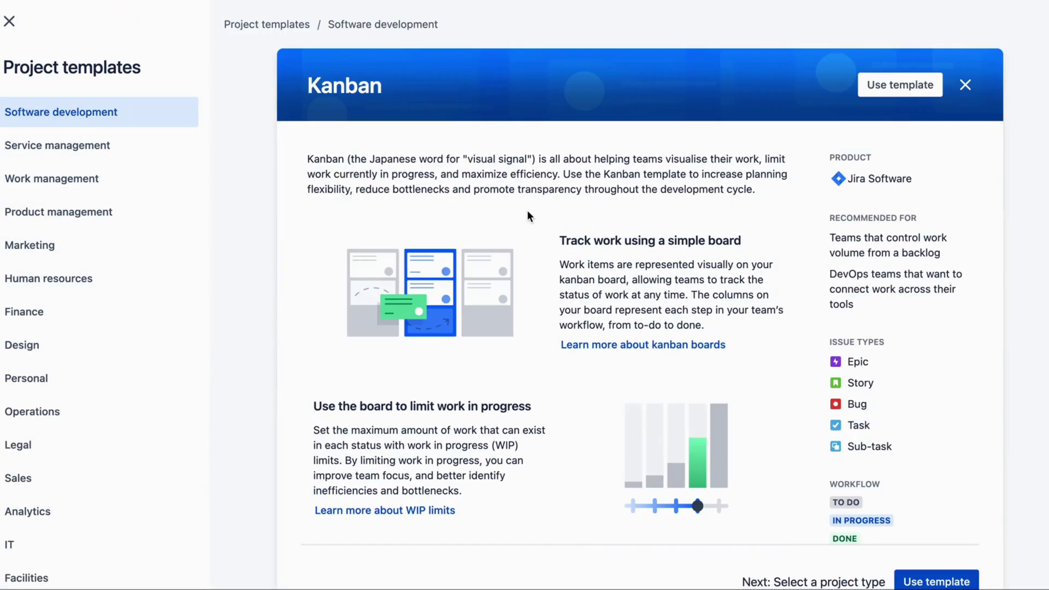
scroll(628, 372, down, 4)
click(922, 564)
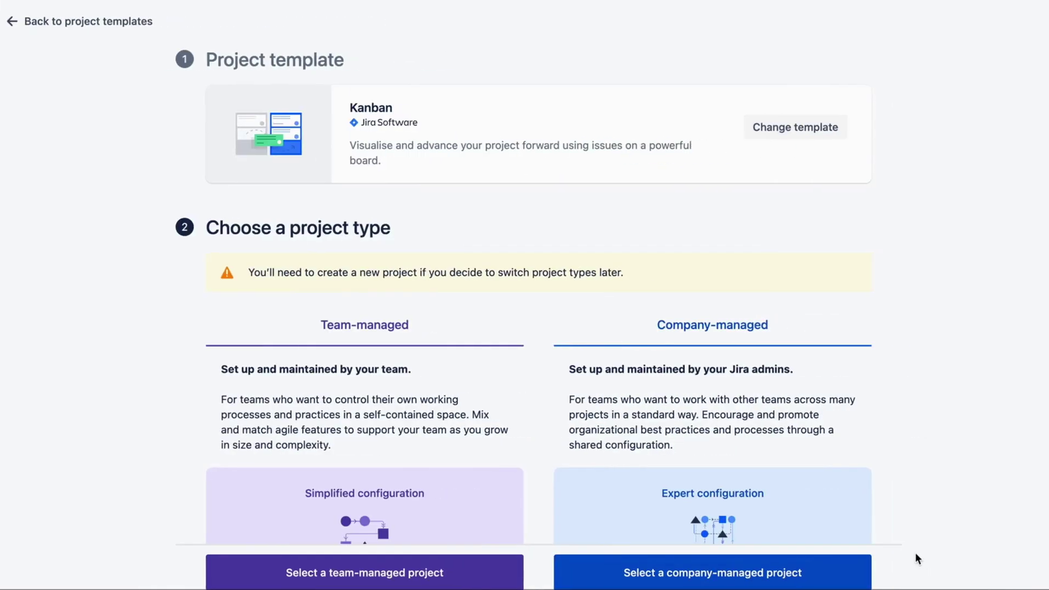
scroll(618, 354, down, 3)
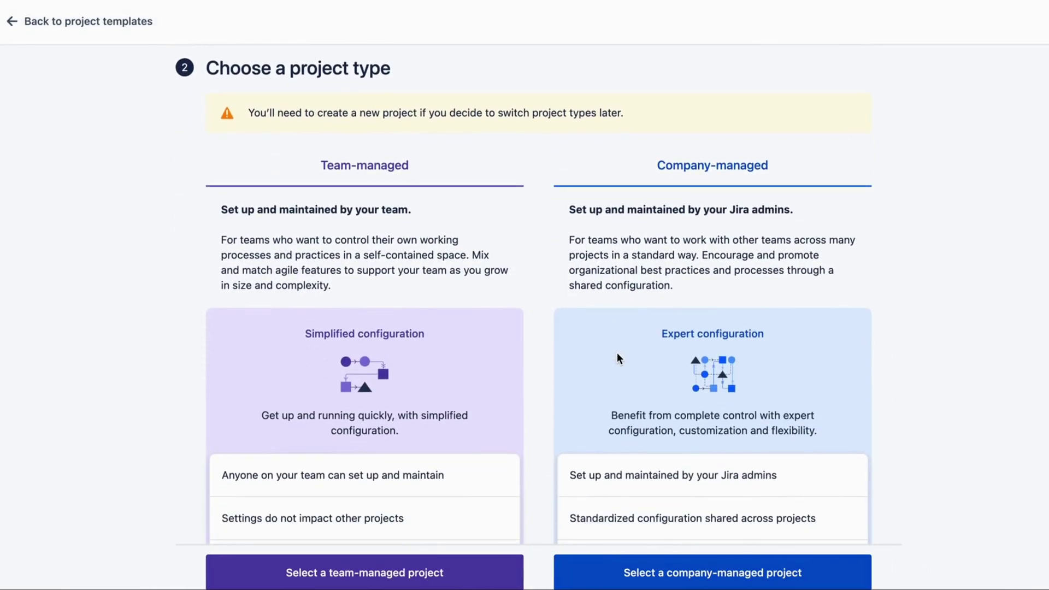
click(403, 578)
Name the project 'Project Mobile' so the key fills in as PM, and create it
click(254, 238)
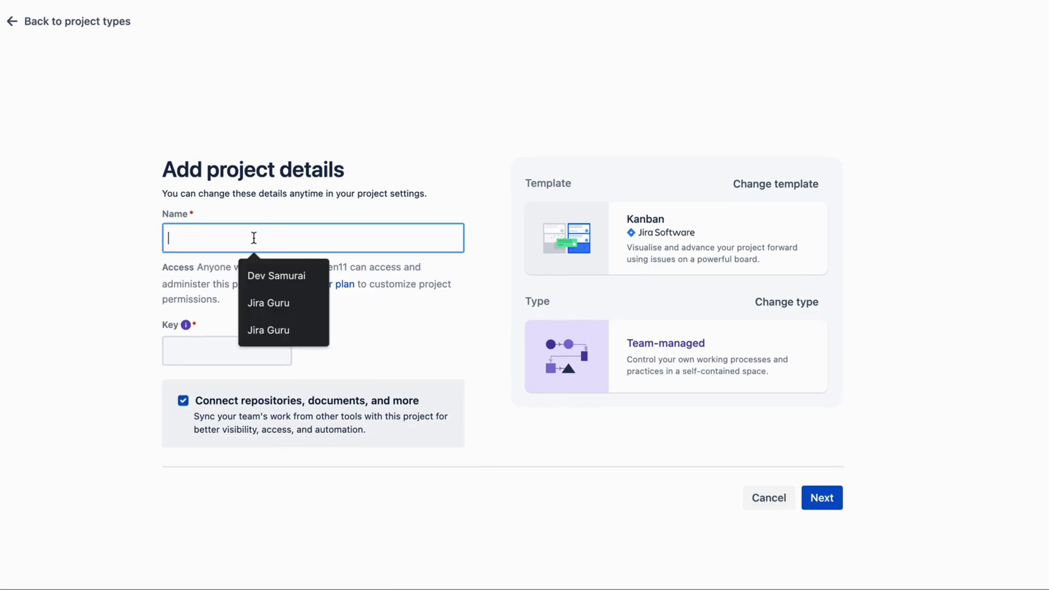
text(Projec)
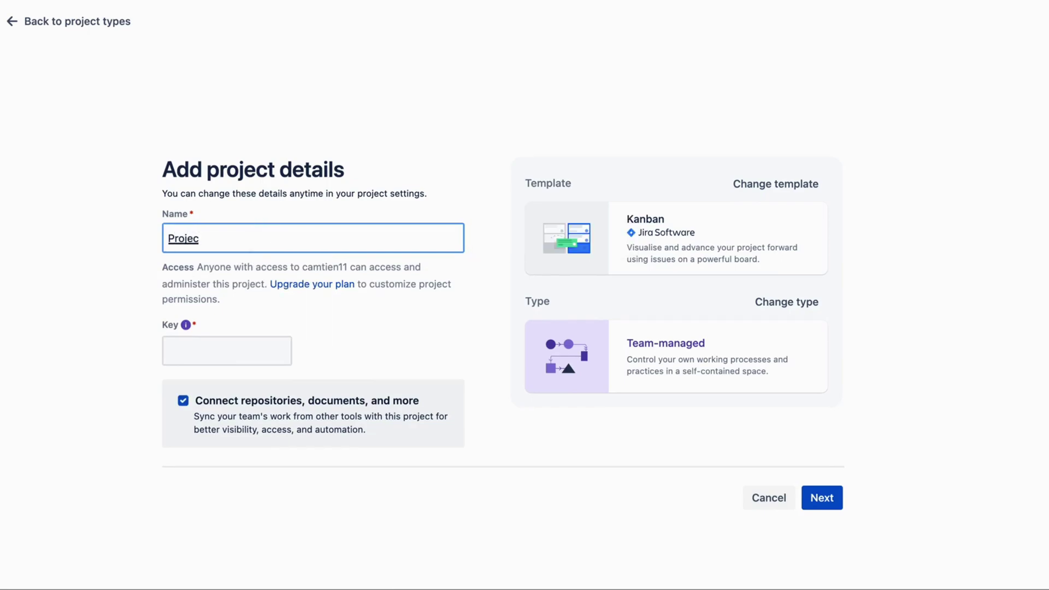
text(t Mobile)
click(272, 330)
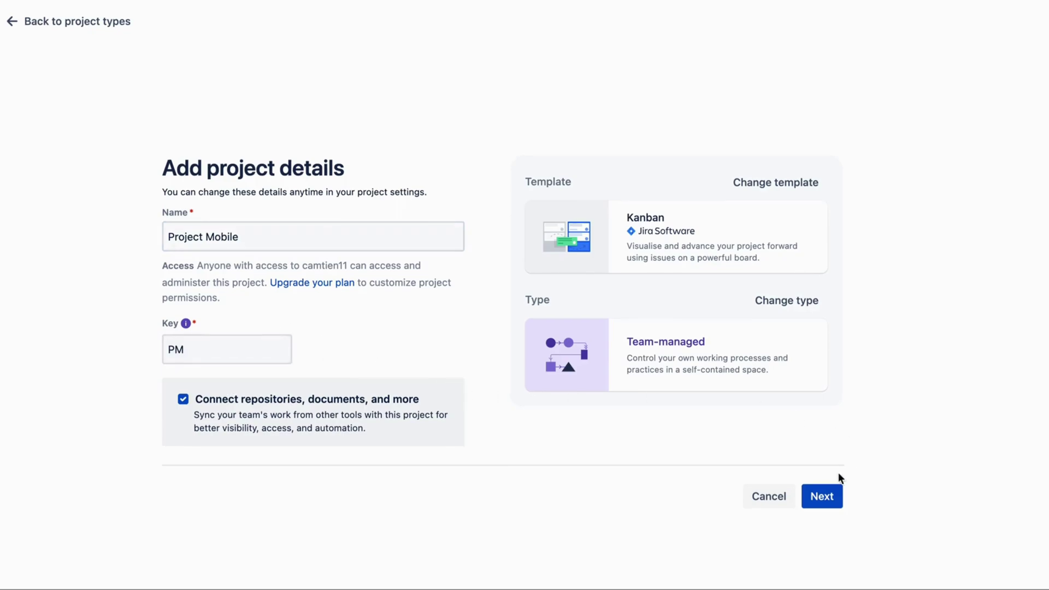
click(828, 492)
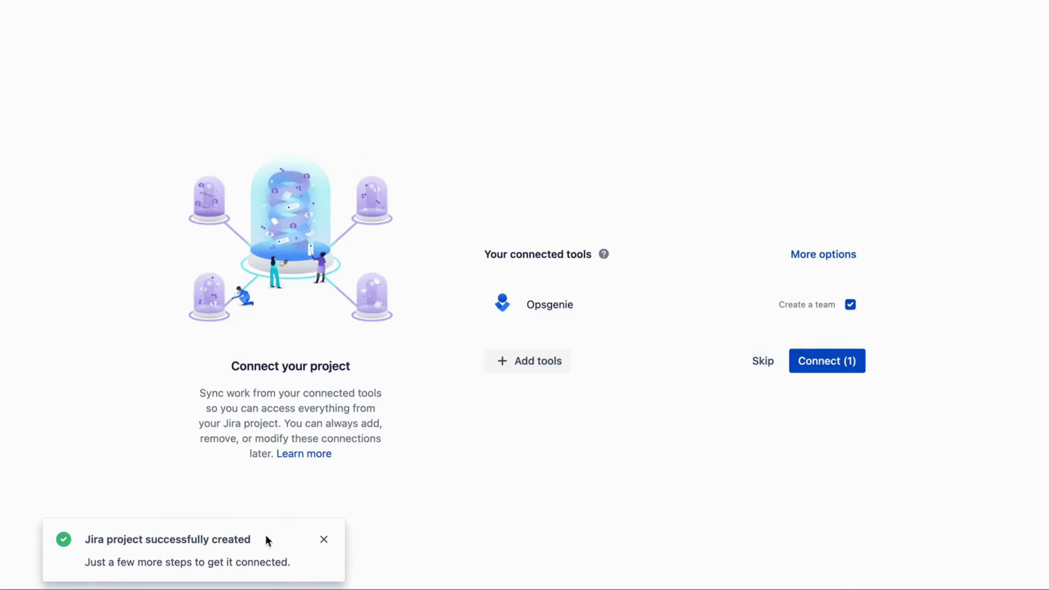
Skip tool connection and enable the Backlog feature in Project Mobile's settings
click(757, 363)
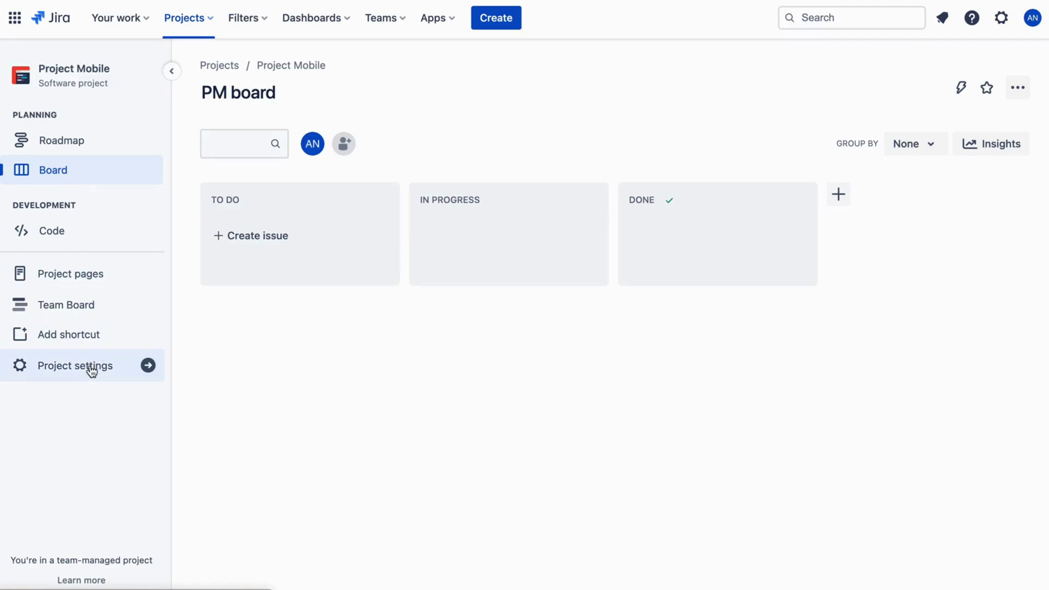
click(89, 366)
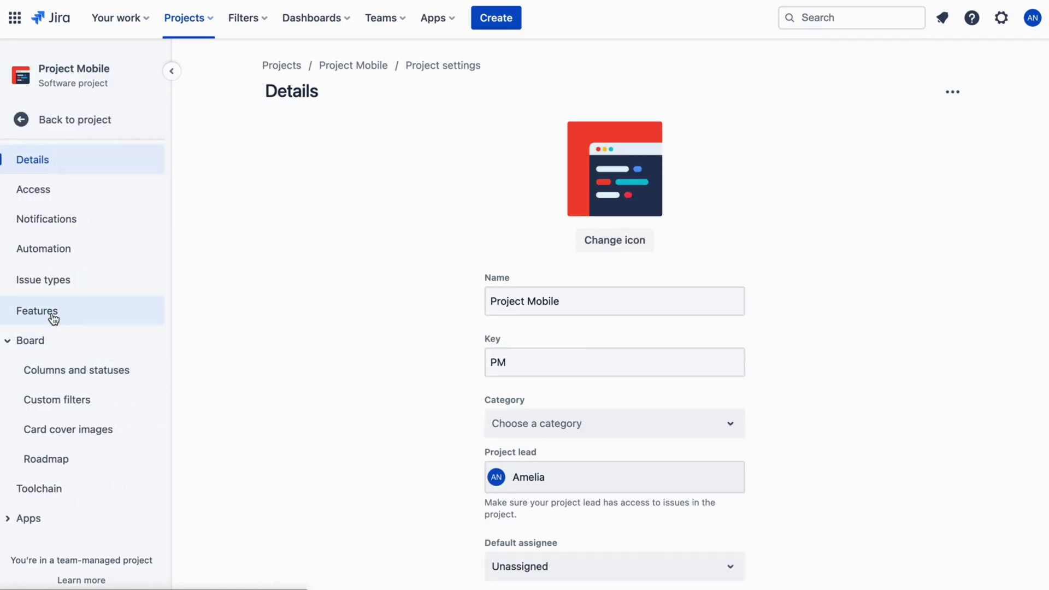
click(75, 321)
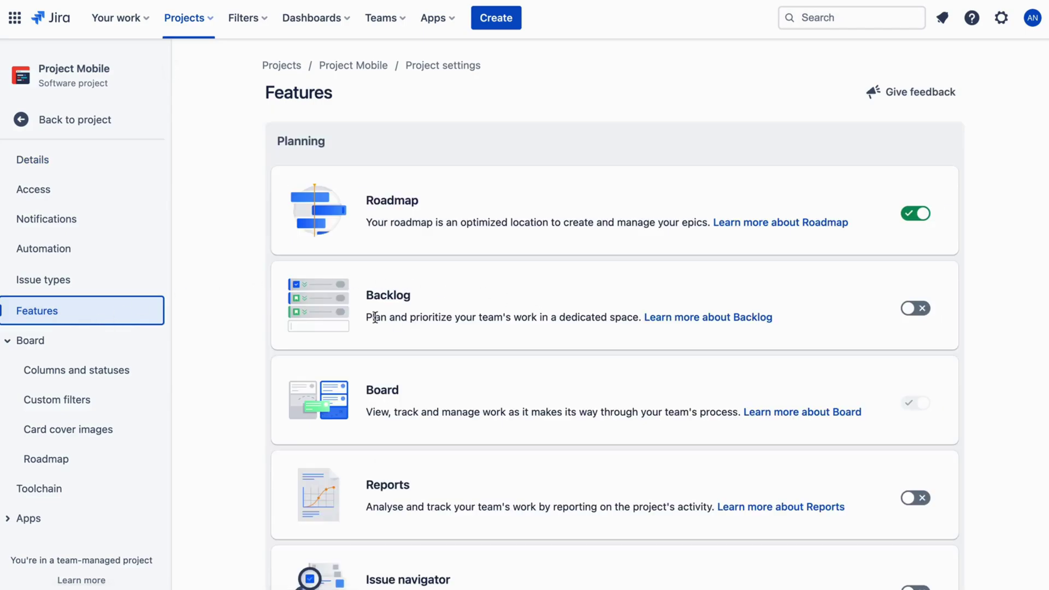
click(916, 308)
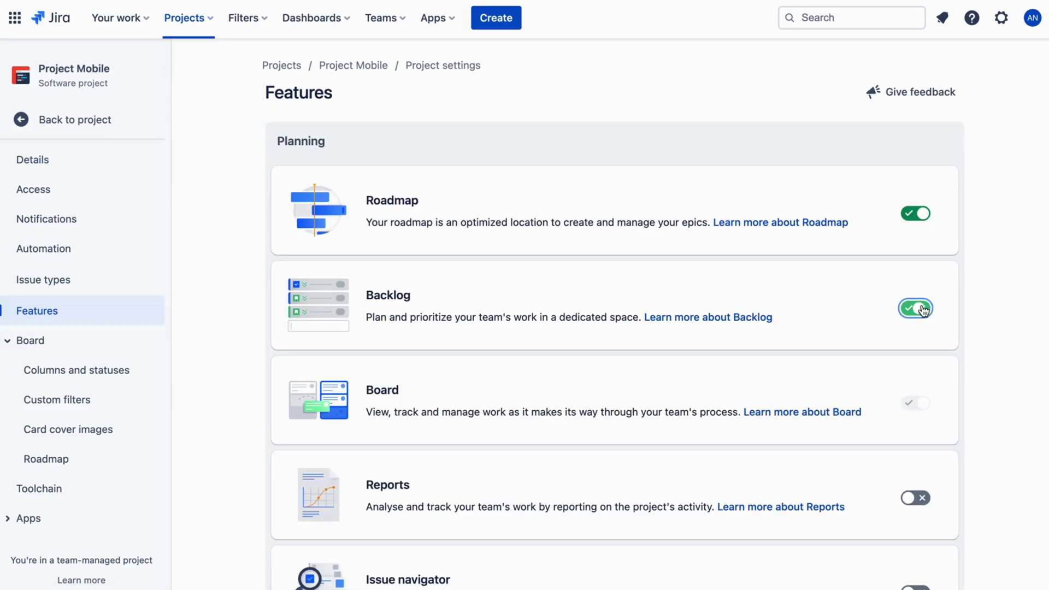
click(76, 121)
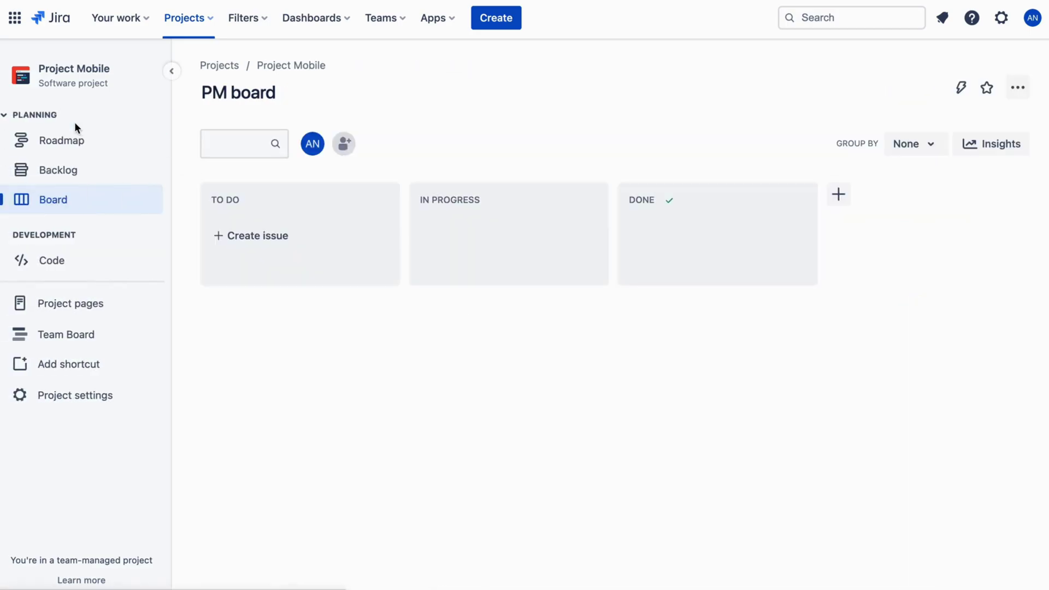
Create Story 'Backlog Item 1' in the Board sprint, then go to Manage issue types
click(60, 169)
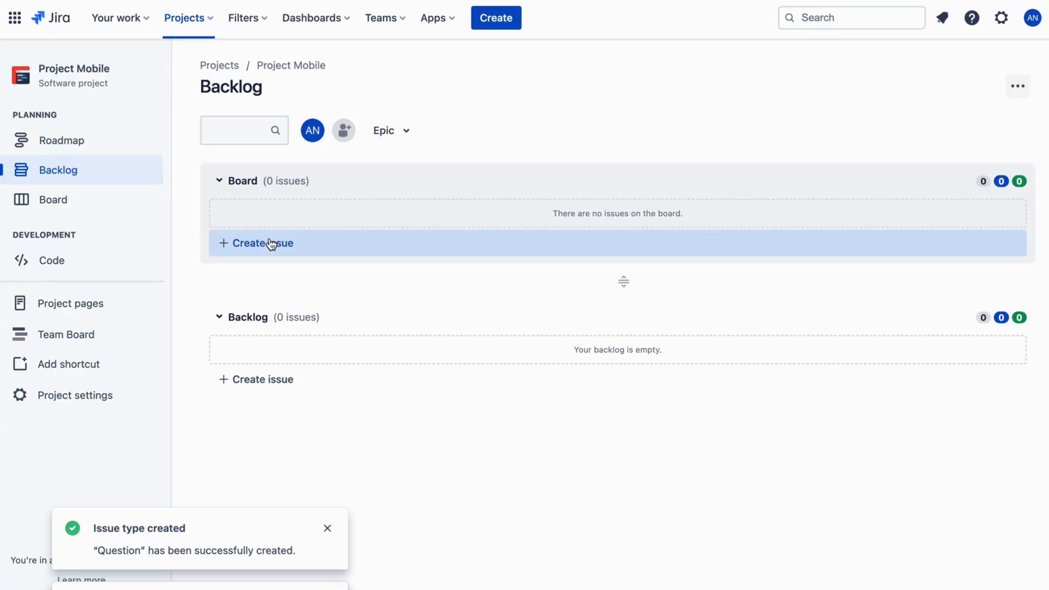
click(269, 241)
text(B)
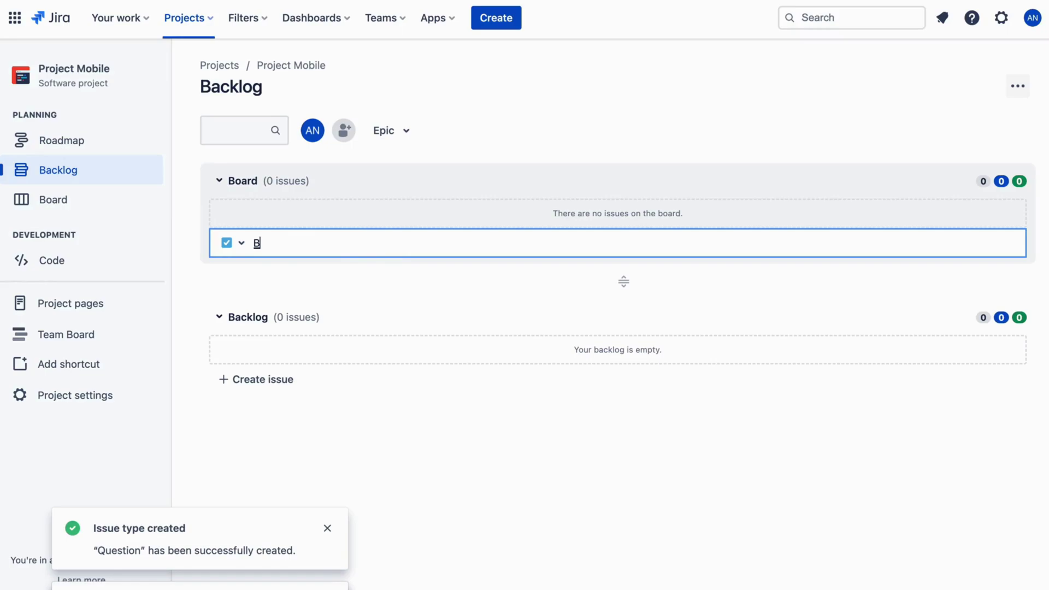
text(acklog Item 1)
click(227, 244)
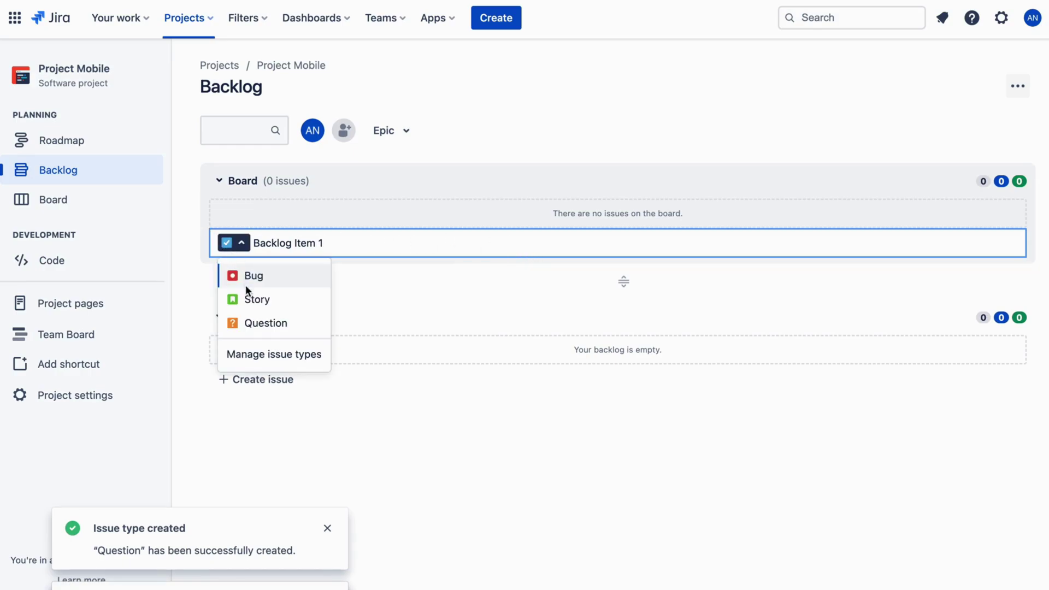
click(247, 299)
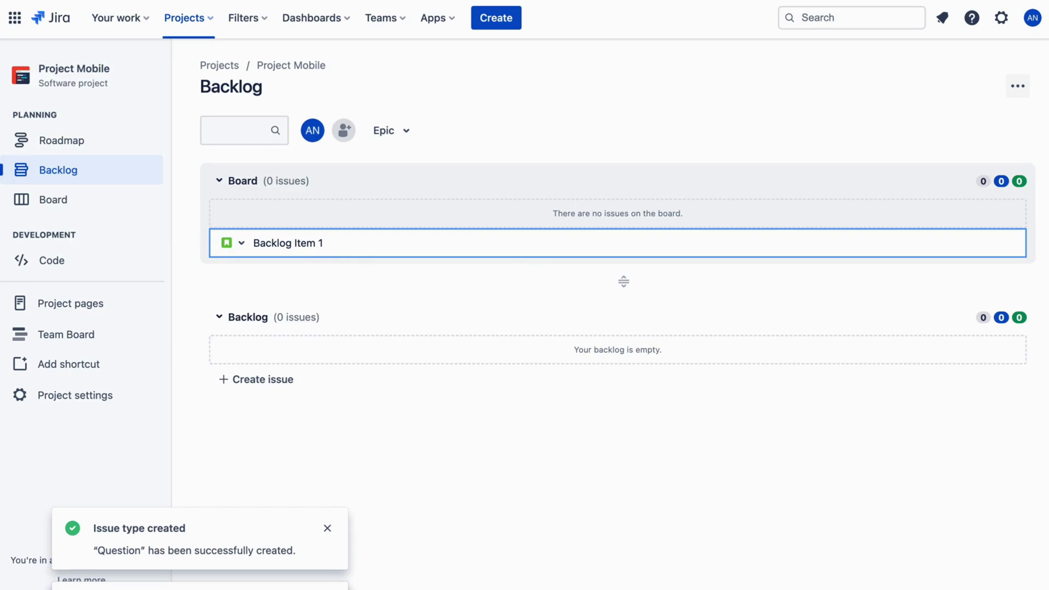
key(Return)
click(241, 243)
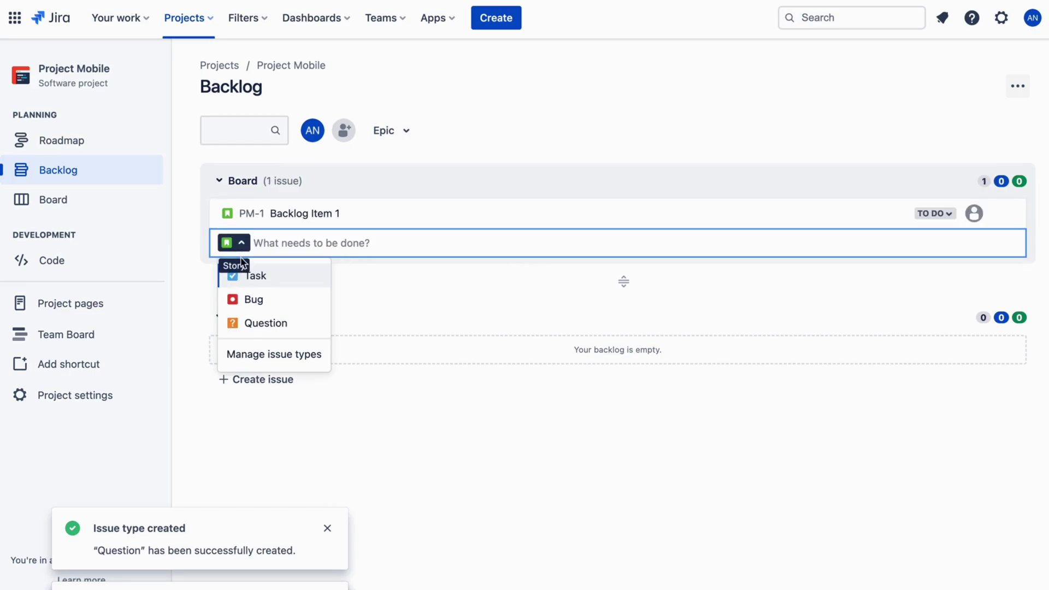
click(293, 354)
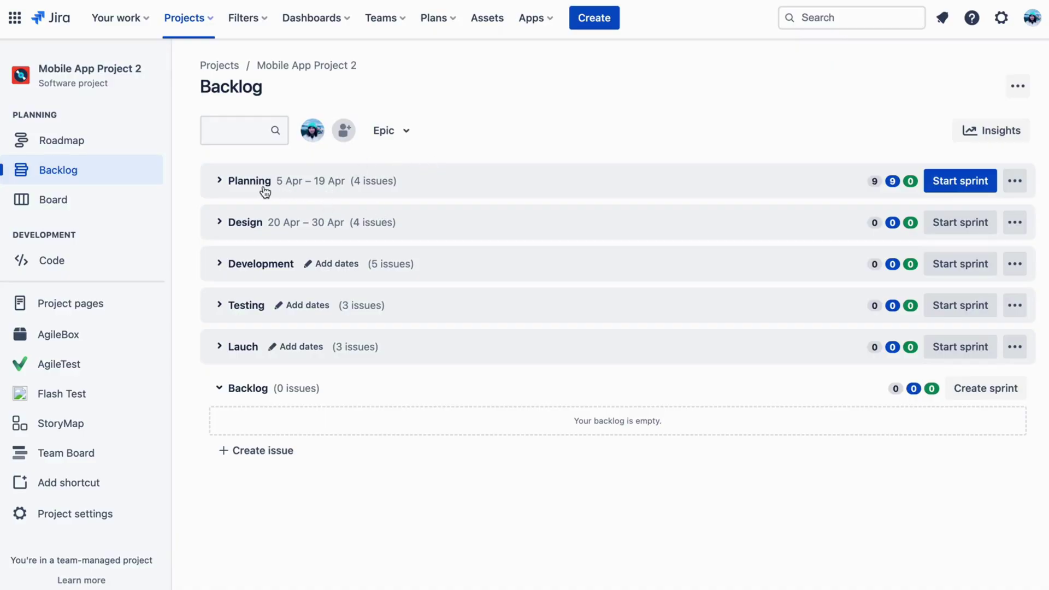
Reorder the Planning sprint so MAPA-1 is first and MAPA-3 second
click(223, 185)
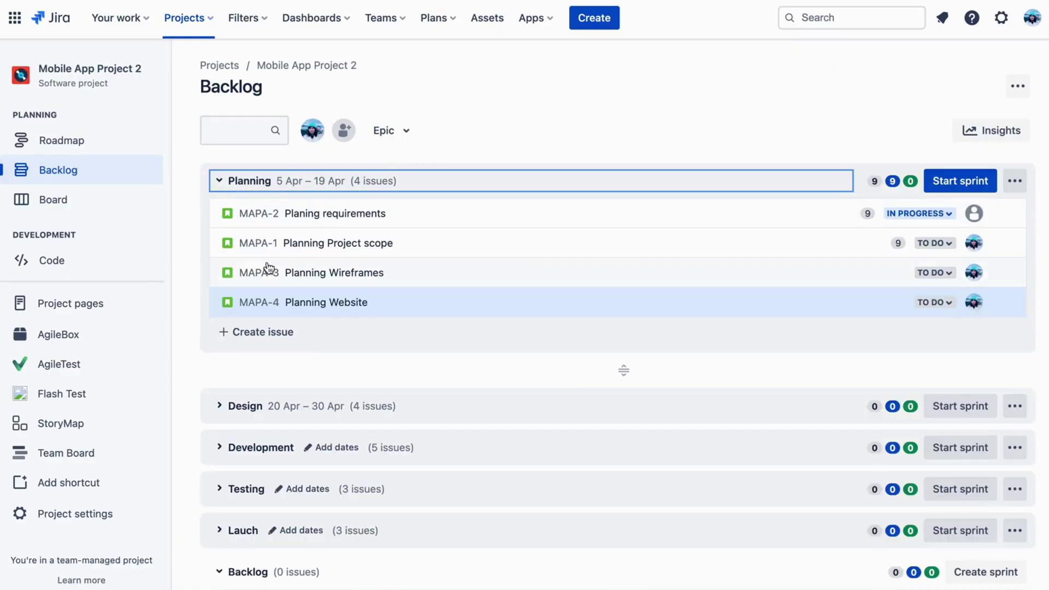
drag(224, 244, 225, 205)
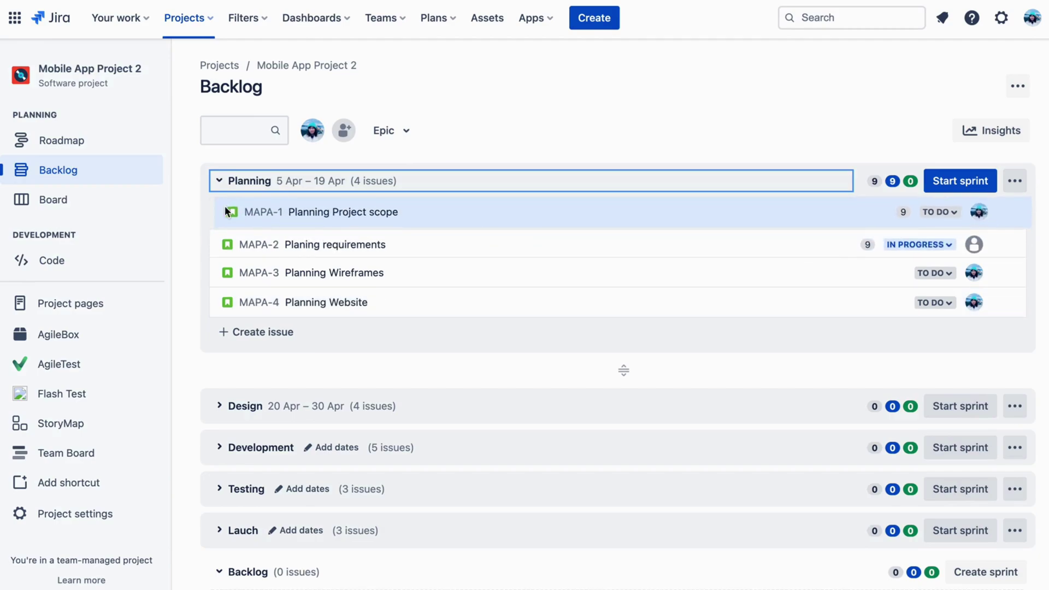
drag(226, 268, 221, 231)
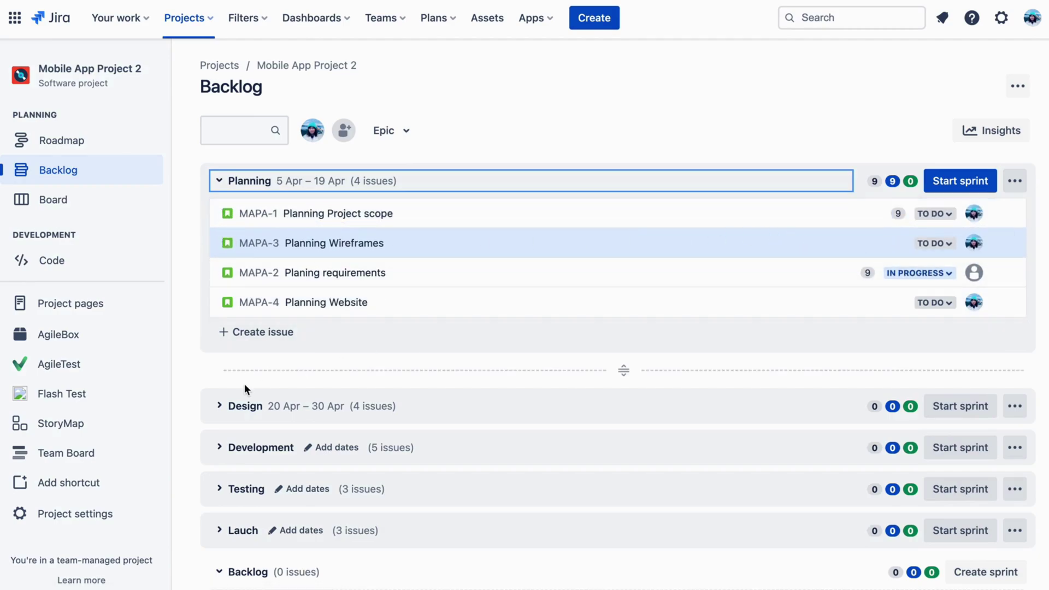
On the sprint board, move Planning Wireframes into In Progress
click(218, 408)
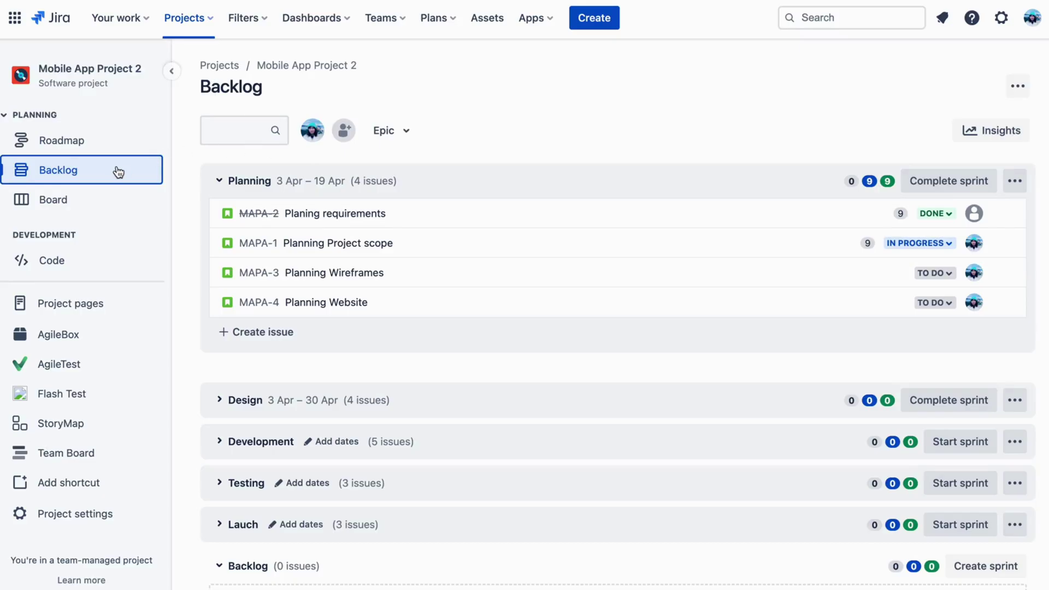
click(116, 215)
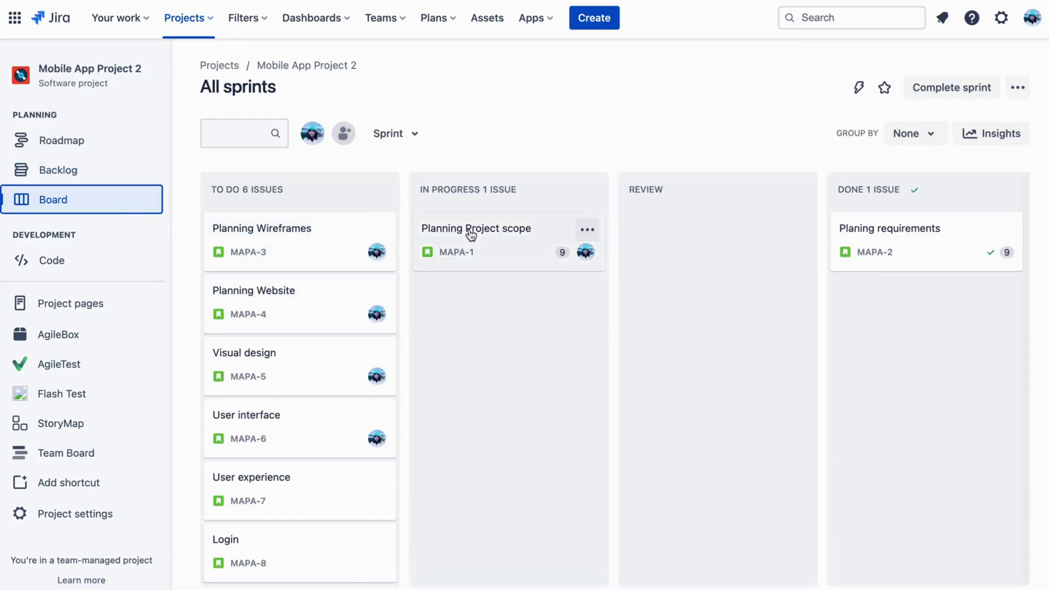
drag(313, 239, 632, 236)
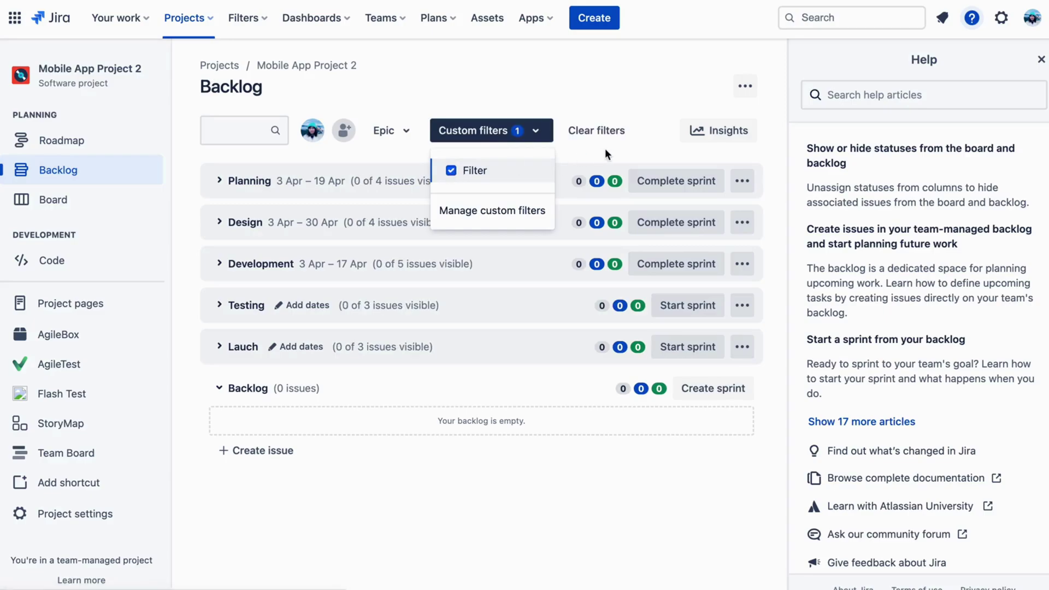
Turn off the 'Filter' custom filter and go to custom filter management
click(451, 171)
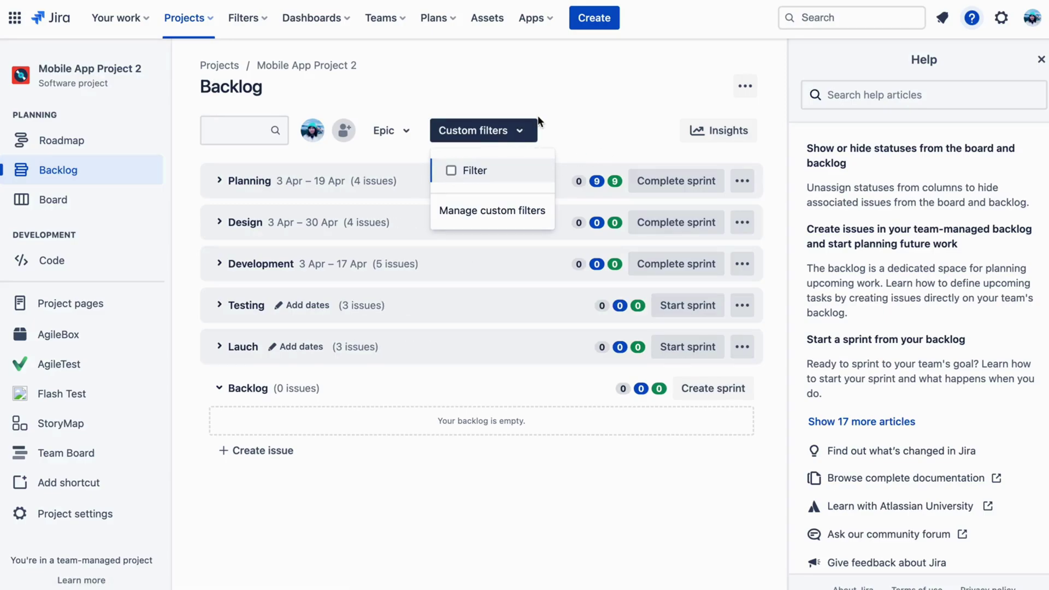
click(506, 214)
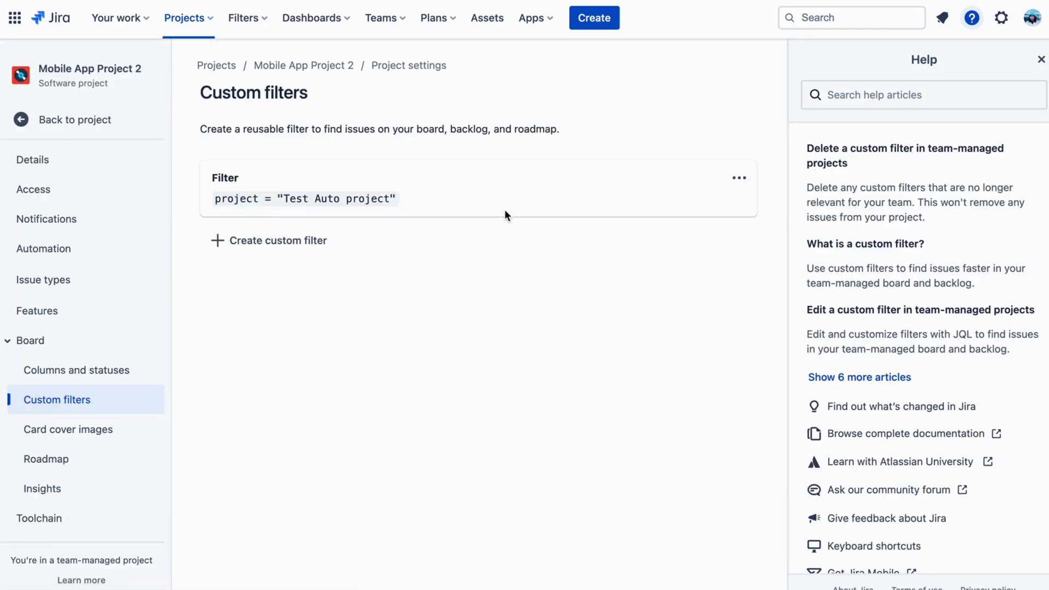
Add custom filter 'Assignee' with query Assignee=currentUser(), completed via autocomplete
click(300, 236)
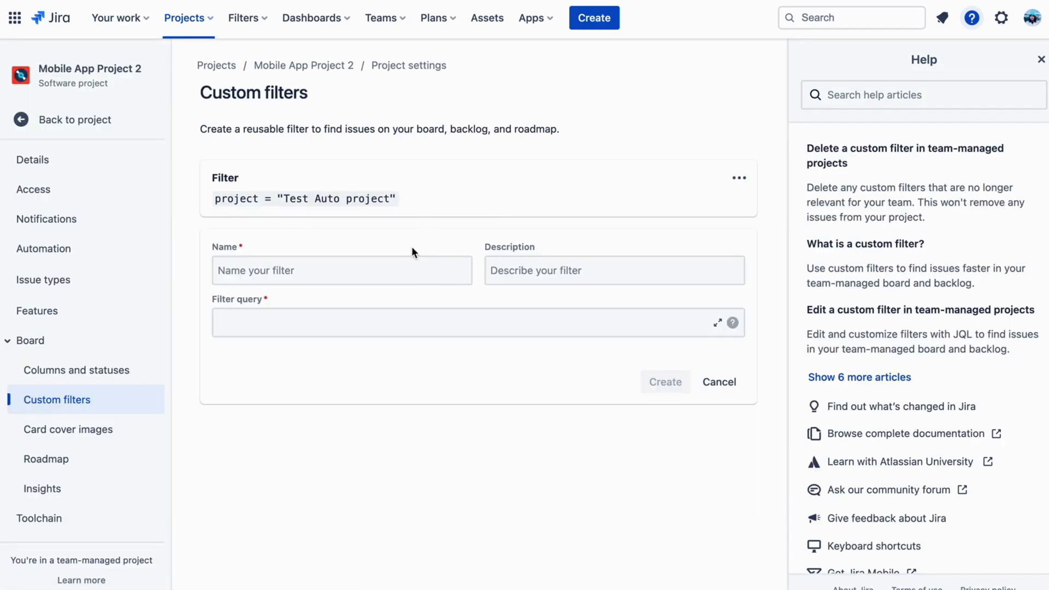
click(307, 275)
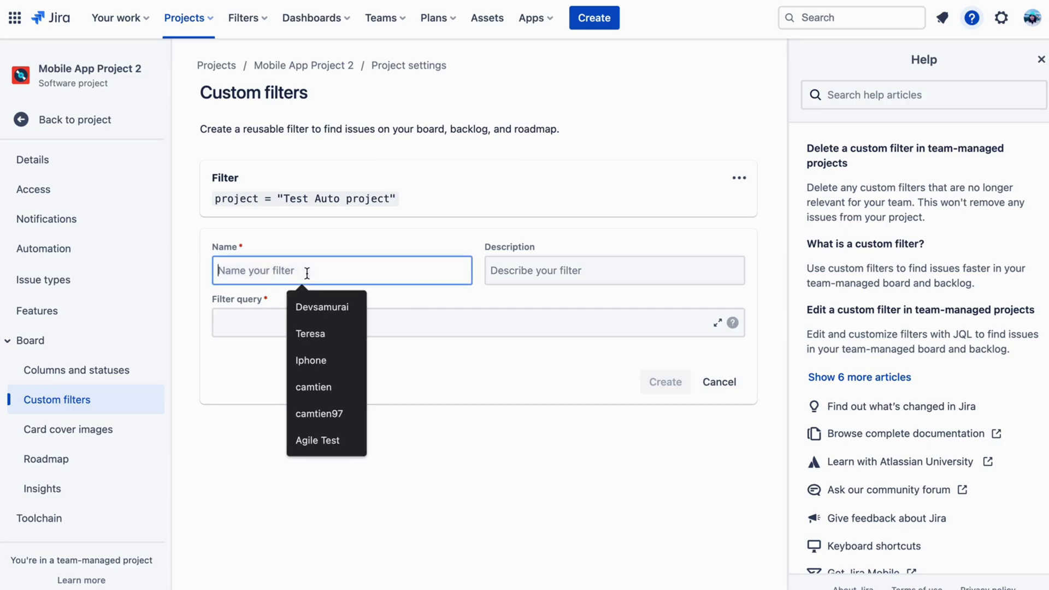
text(Ass)
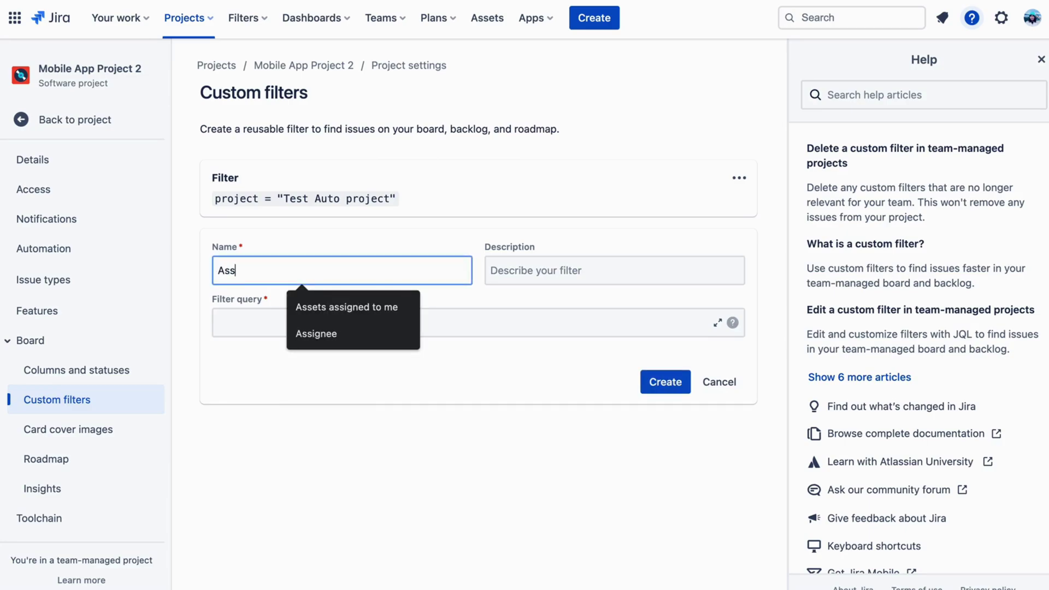
text(igne)
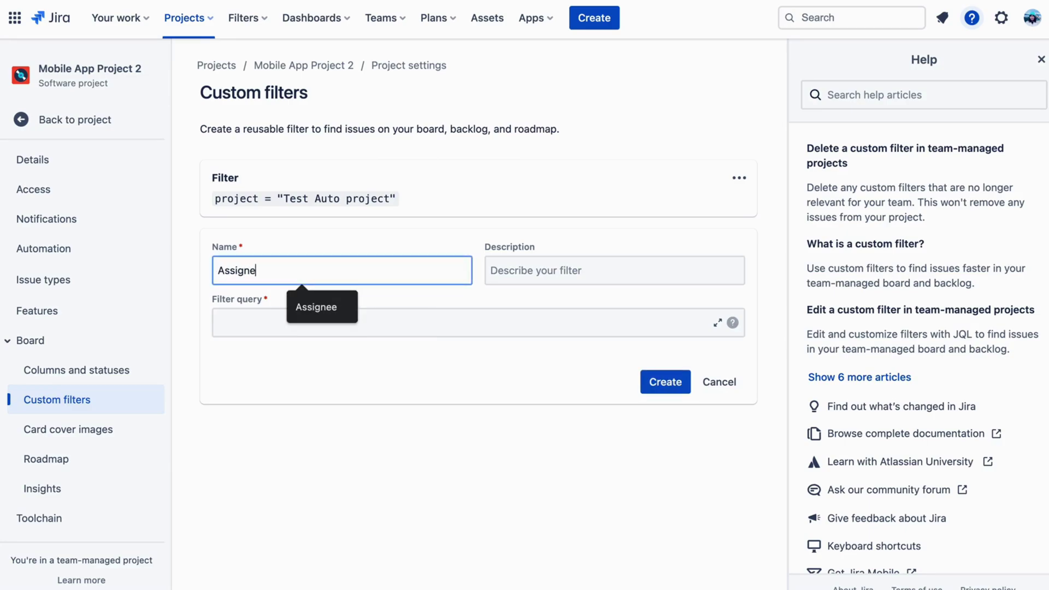
text(e)
click(398, 323)
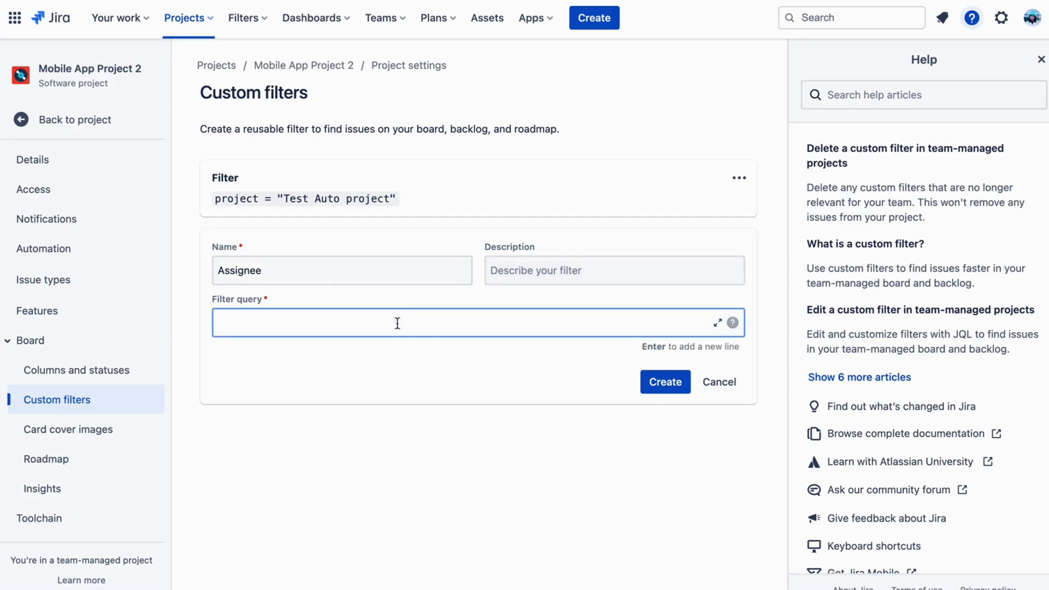
text(A)
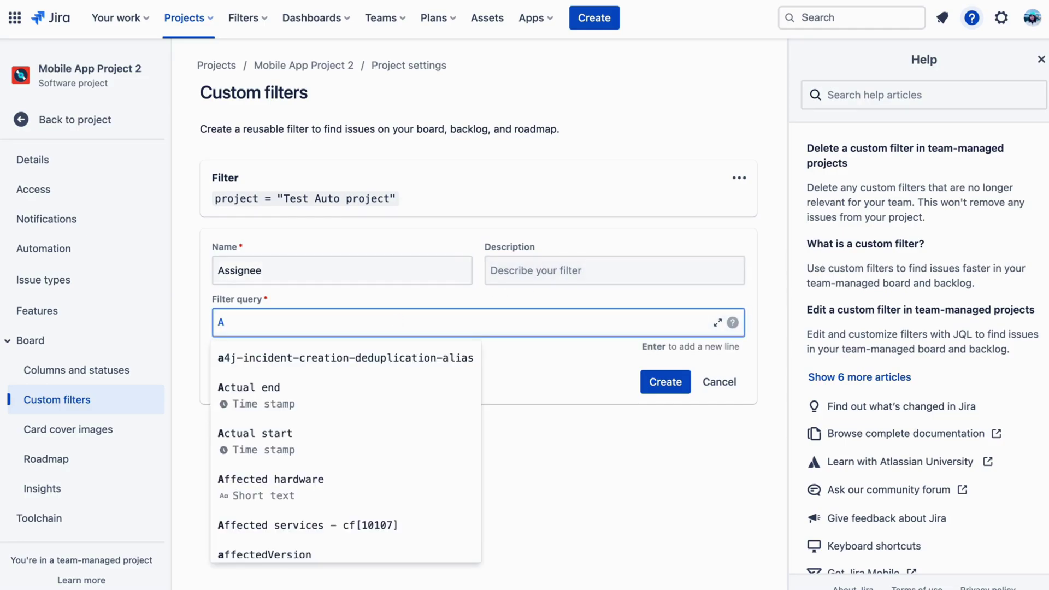
text(ssign)
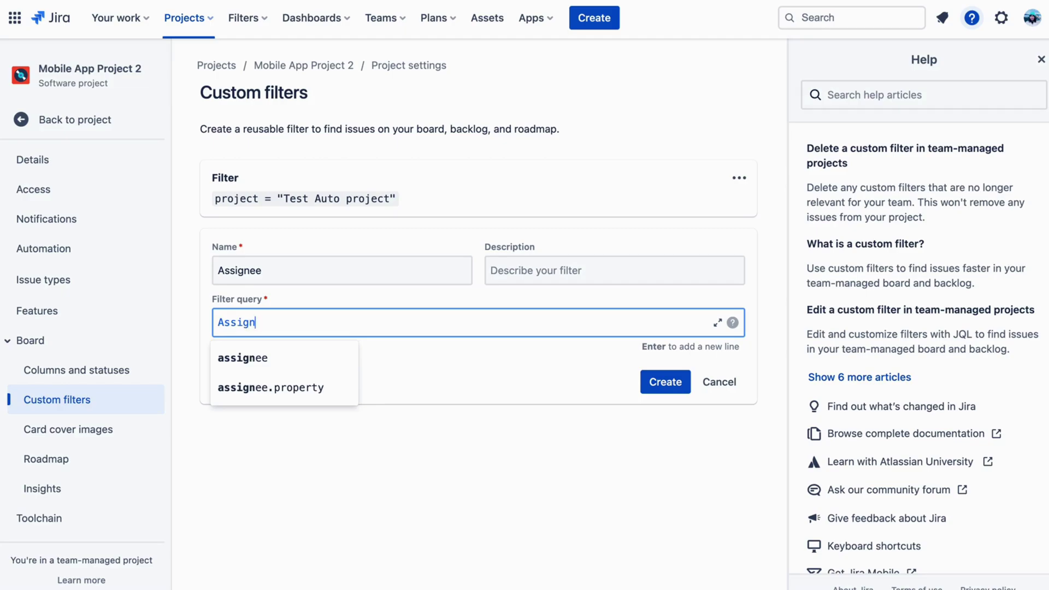
text(ee=cur)
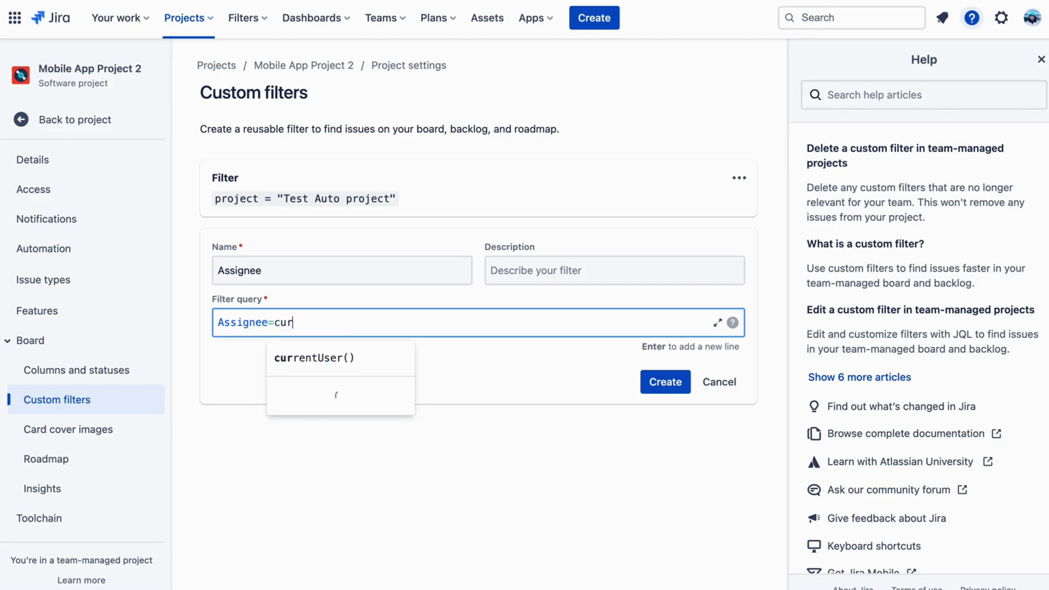
click(362, 355)
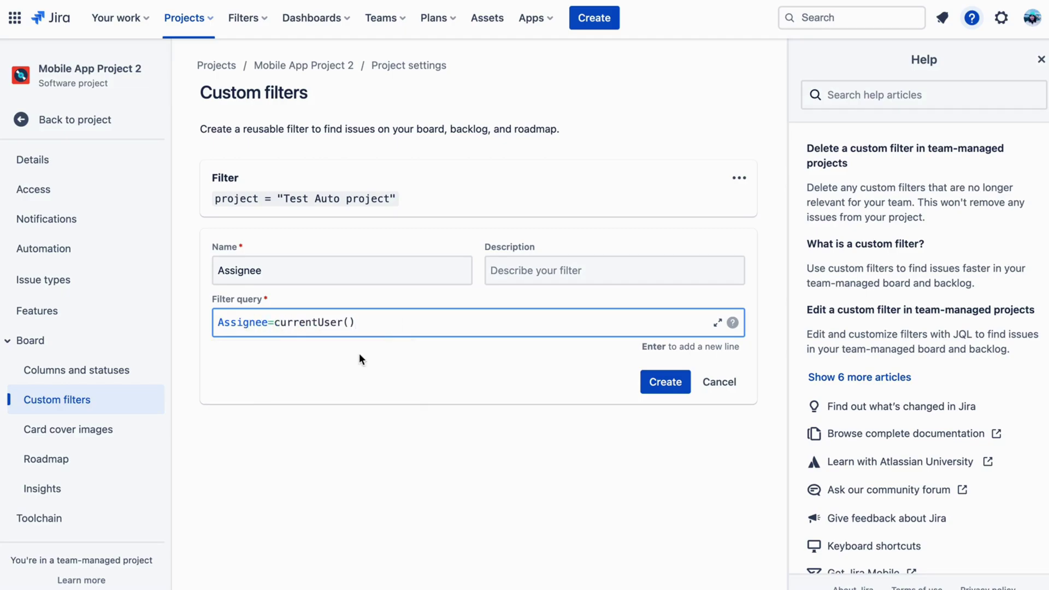
click(654, 385)
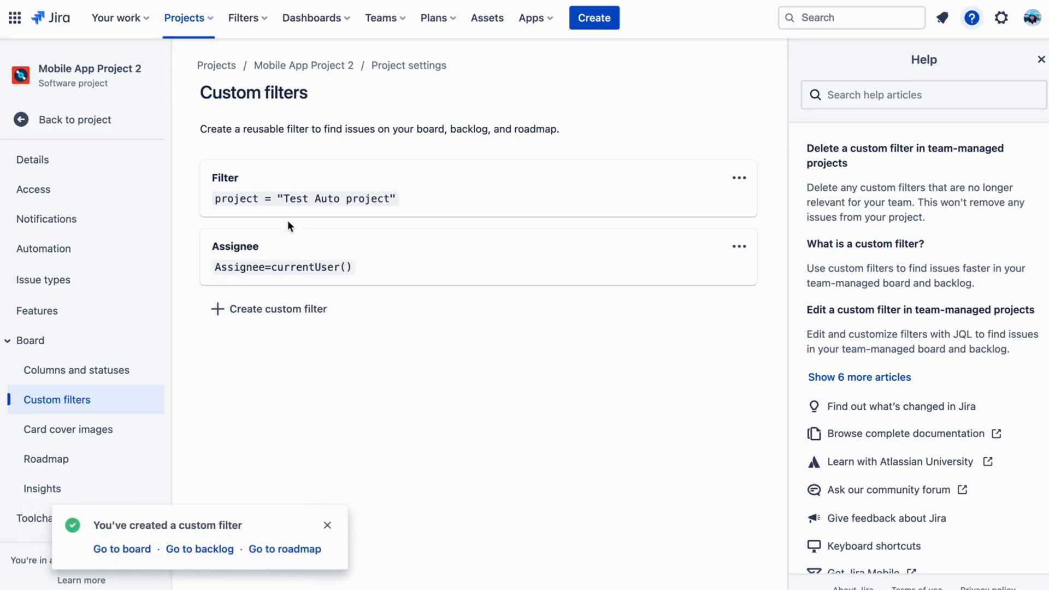
Apply the Assignee custom filter to the backlog and expand the Planning sprint
click(75, 120)
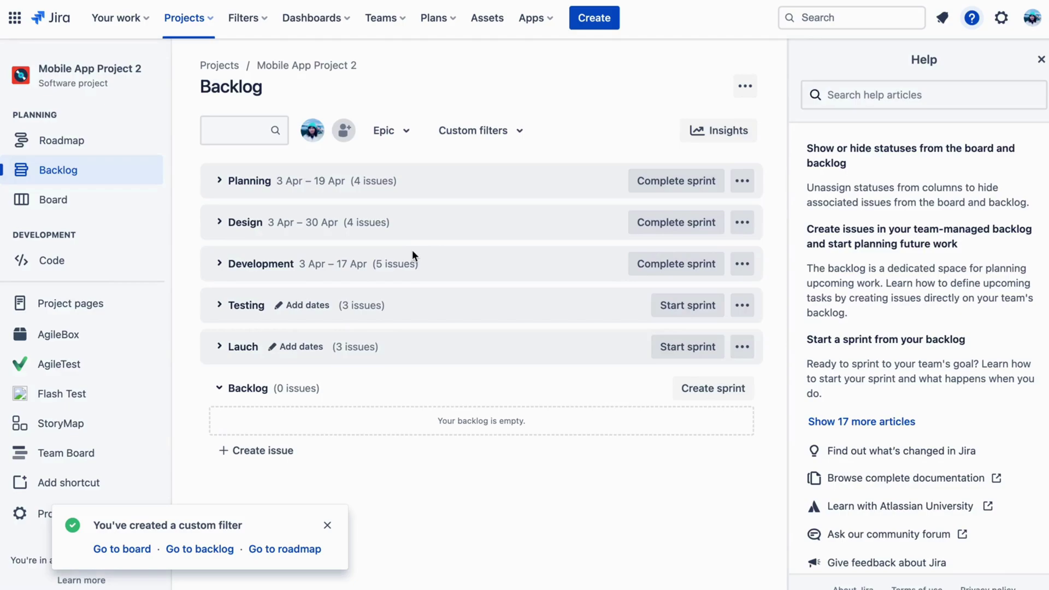
click(480, 133)
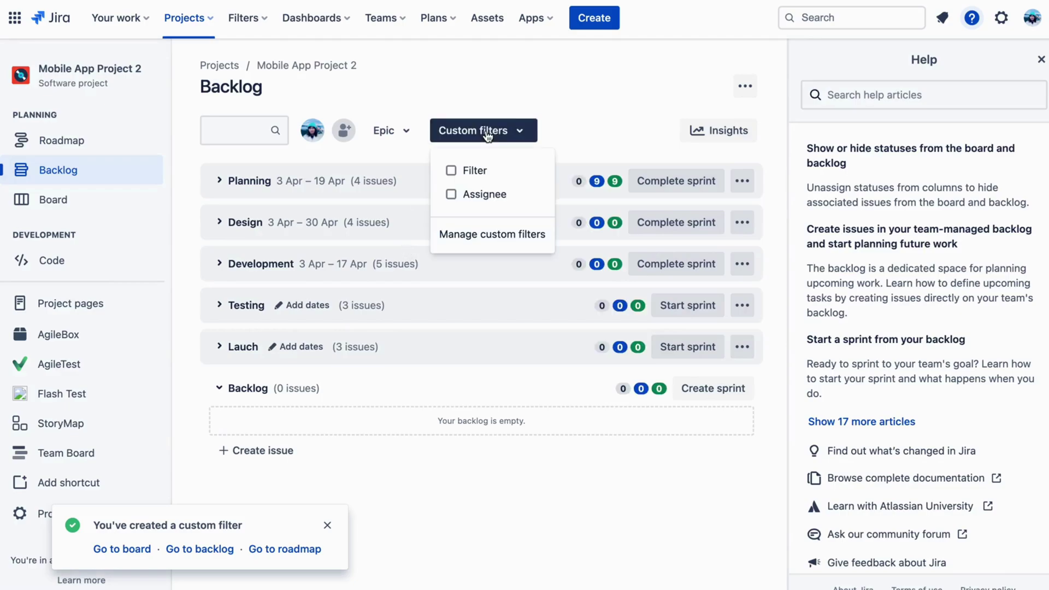
click(452, 193)
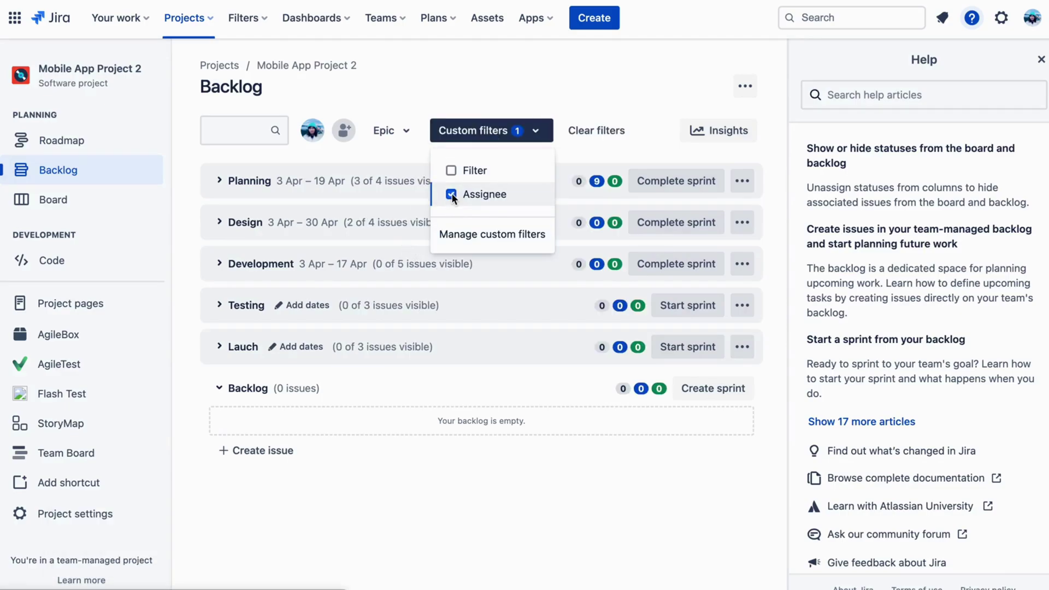
click(230, 189)
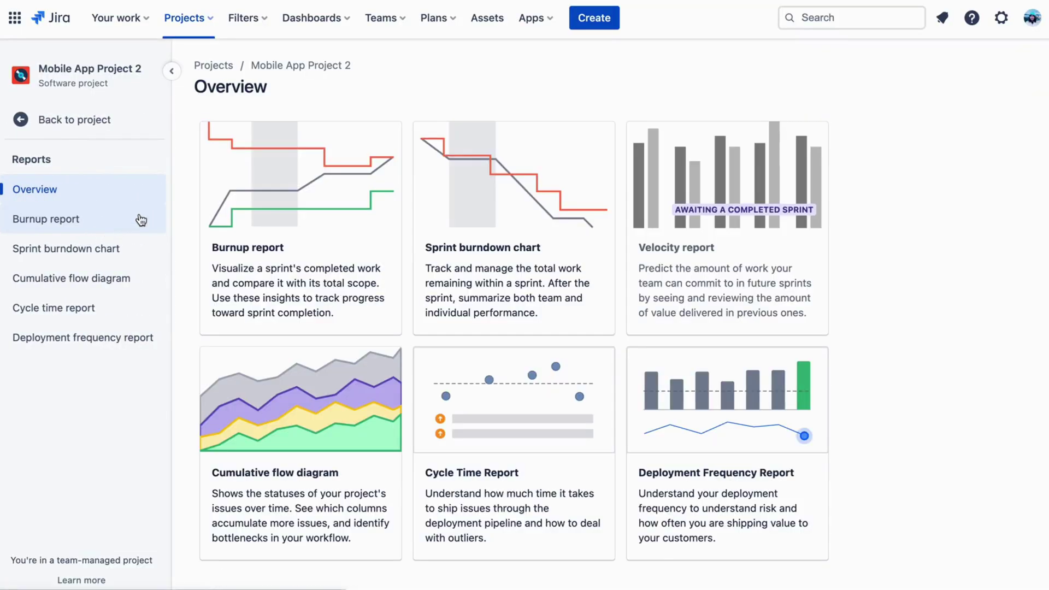
View the Burnup report with Time as estimation field, then return to Overview
click(287, 195)
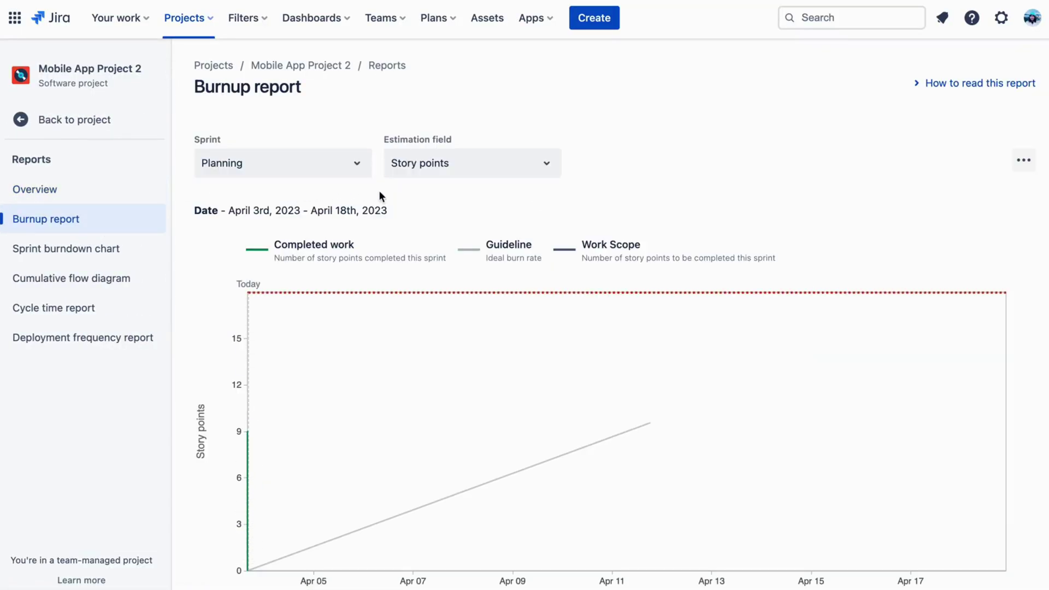
click(345, 163)
click(461, 163)
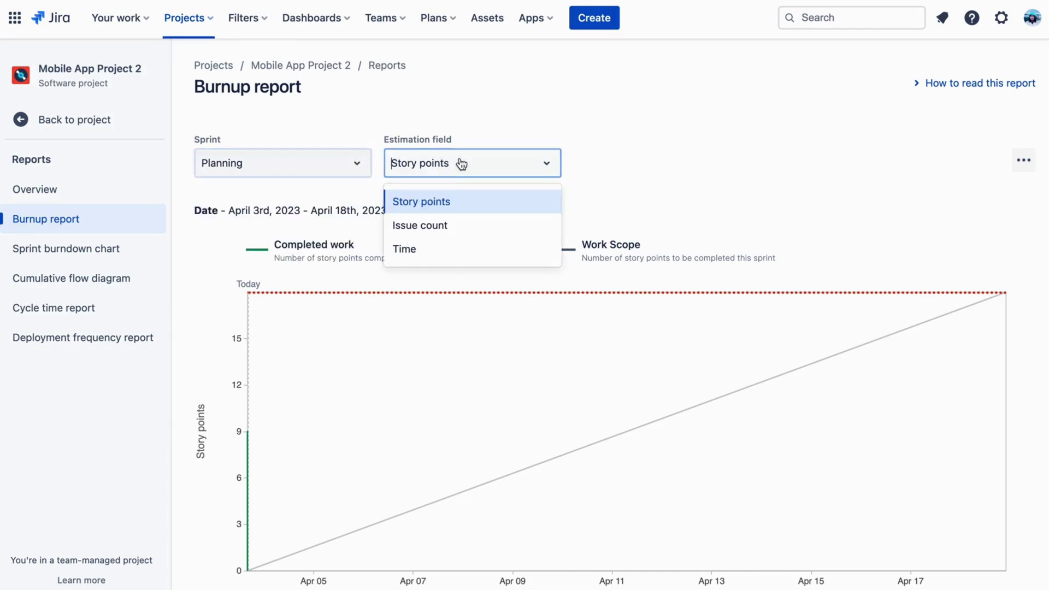
click(442, 242)
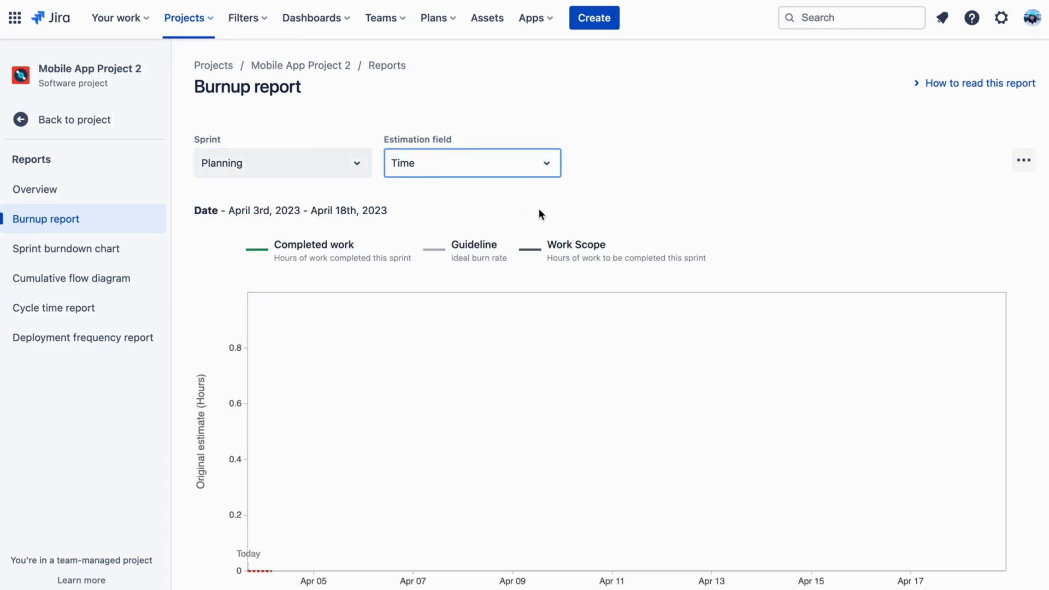
scroll(539, 213, down, 3)
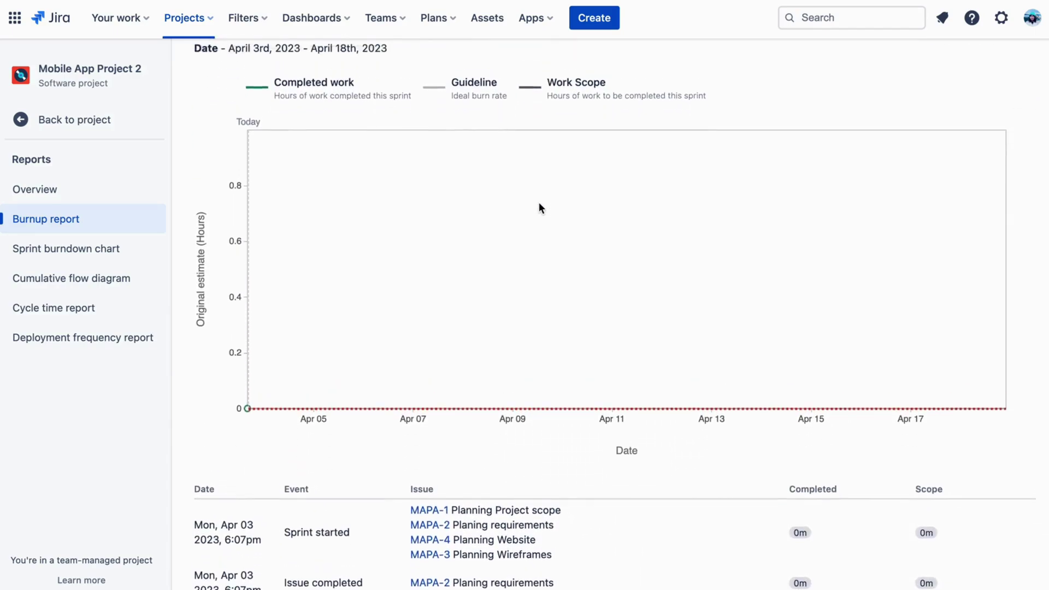
scroll(539, 207, up, 3)
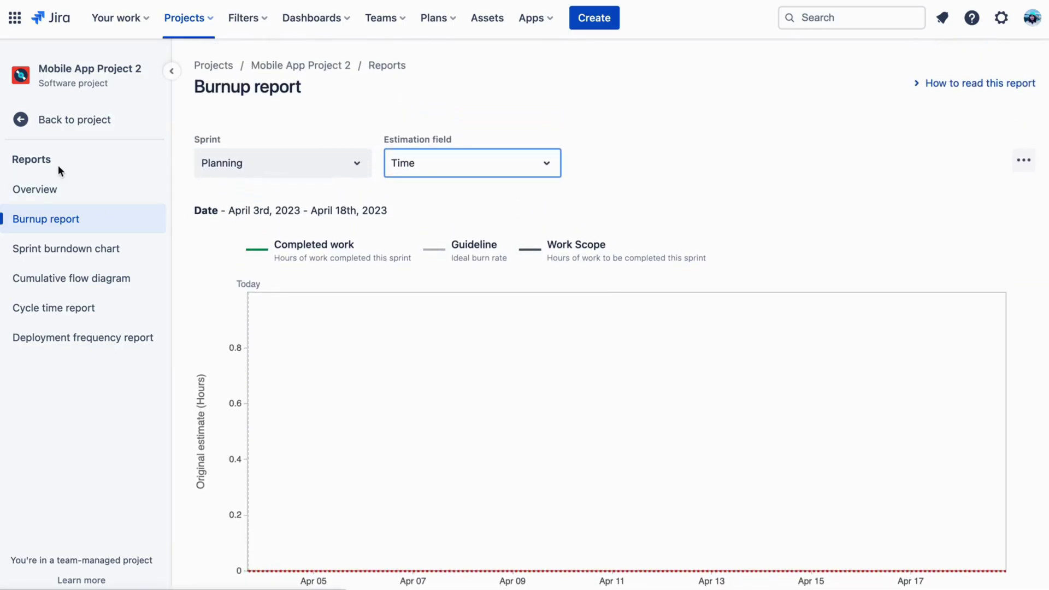
click(58, 192)
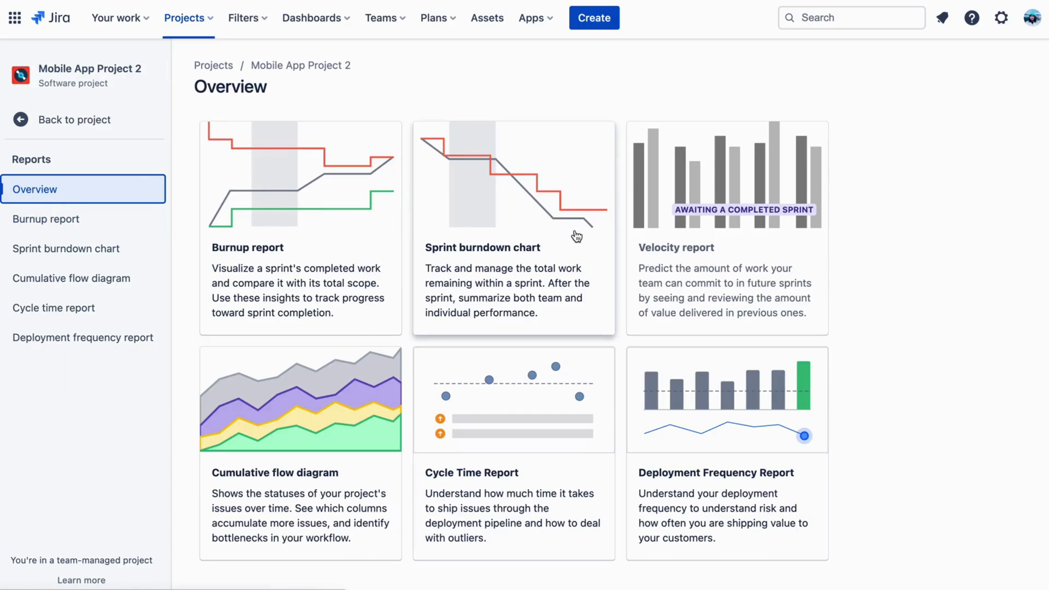
mouse_move(793, 220)
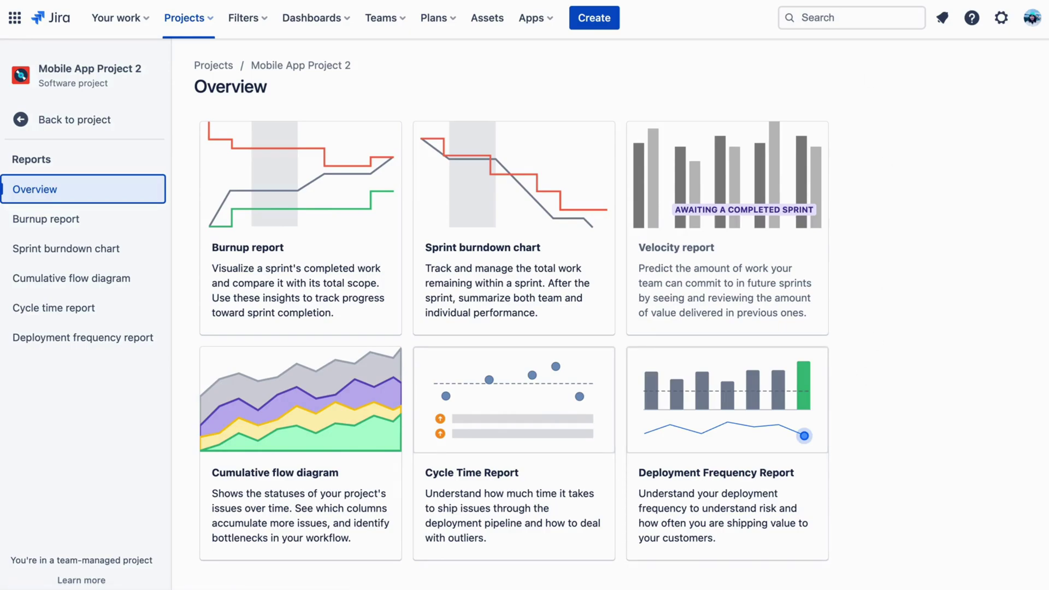
click(907, 175)
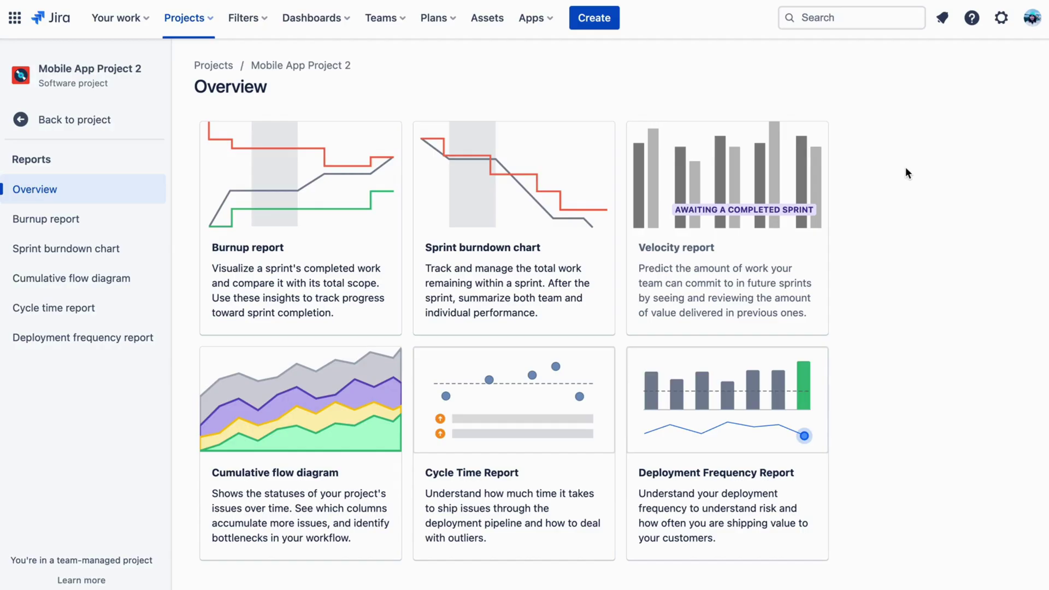